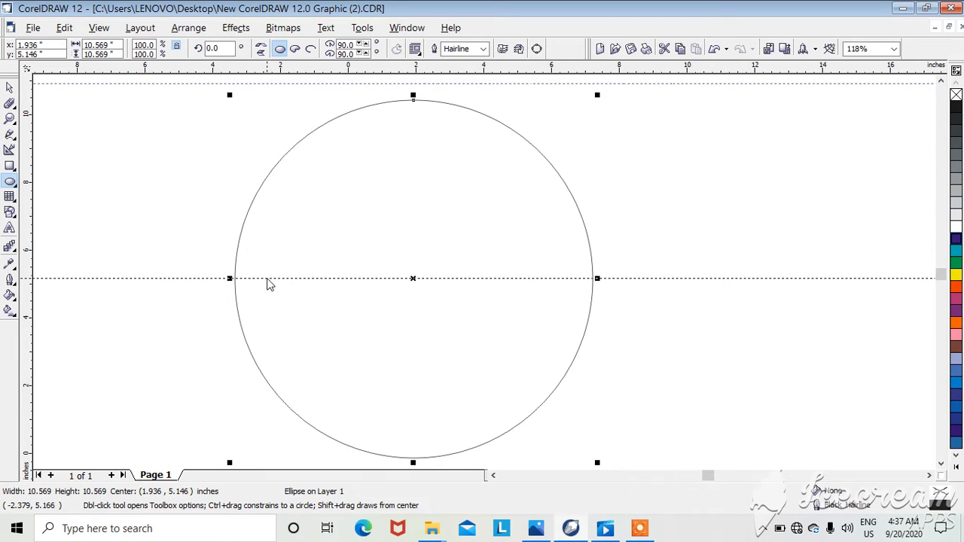
# Step: Place one horizontal guideline through the circle's centre, another below it, and a vertical guideline near the centre at about 1.85 in
pyautogui.click(268, 278)
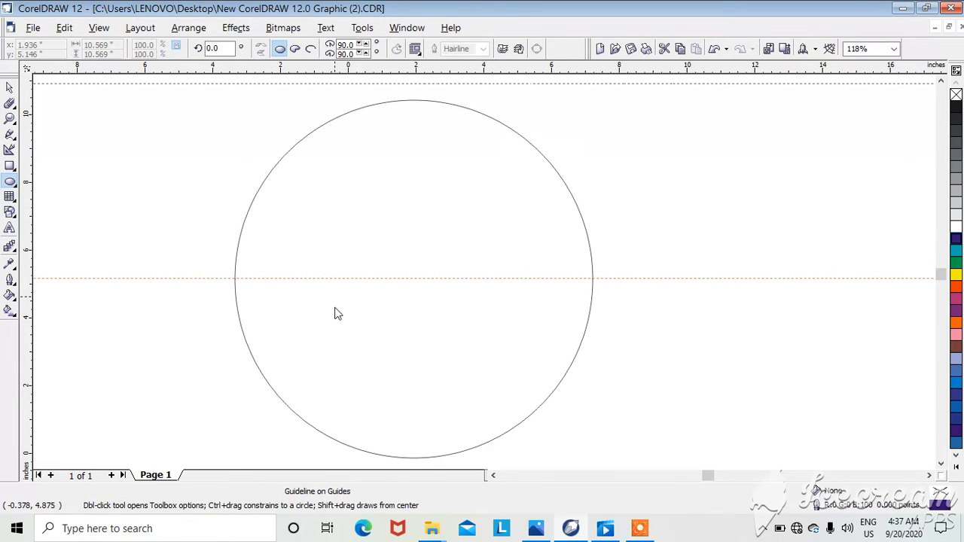
pyautogui.click(330, 341)
pyautogui.moveTo(413, 209); pyautogui.dragTo(411, 211)
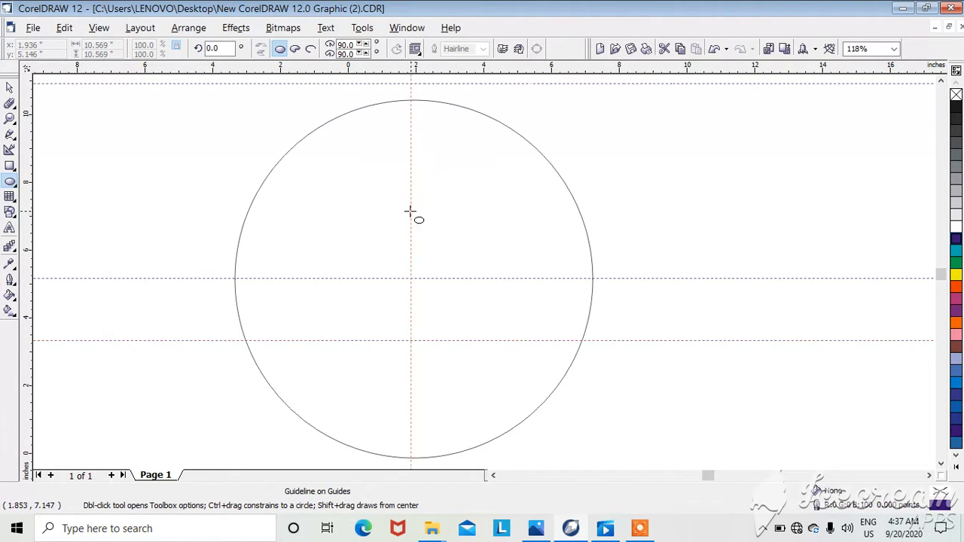
pyautogui.click(314, 209)
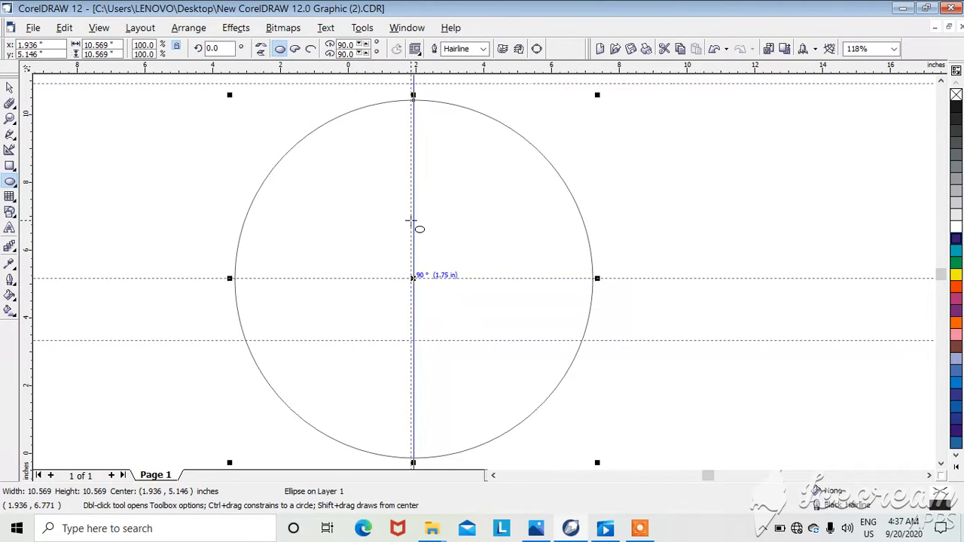
pyautogui.moveTo(146, 133); pyautogui.dragTo(157, 136)
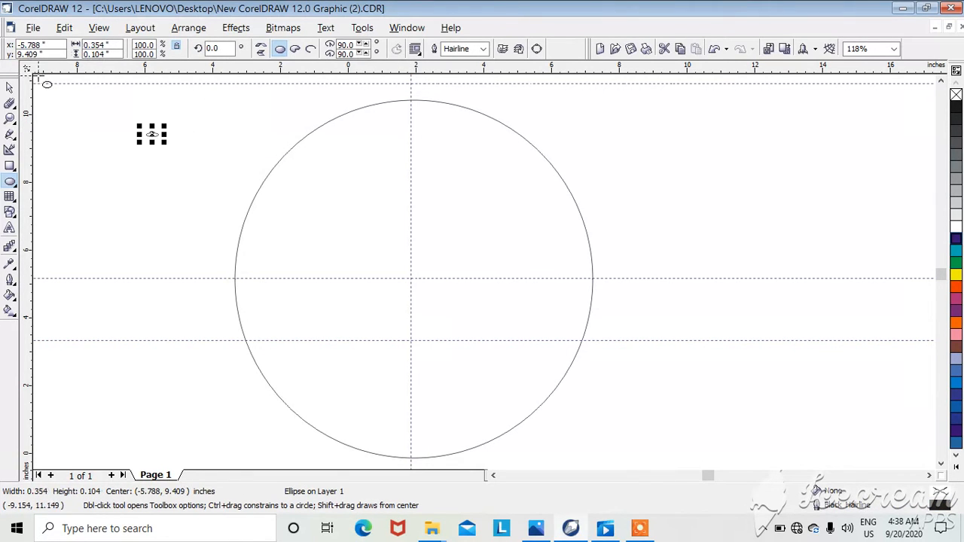
pyautogui.click(10, 87)
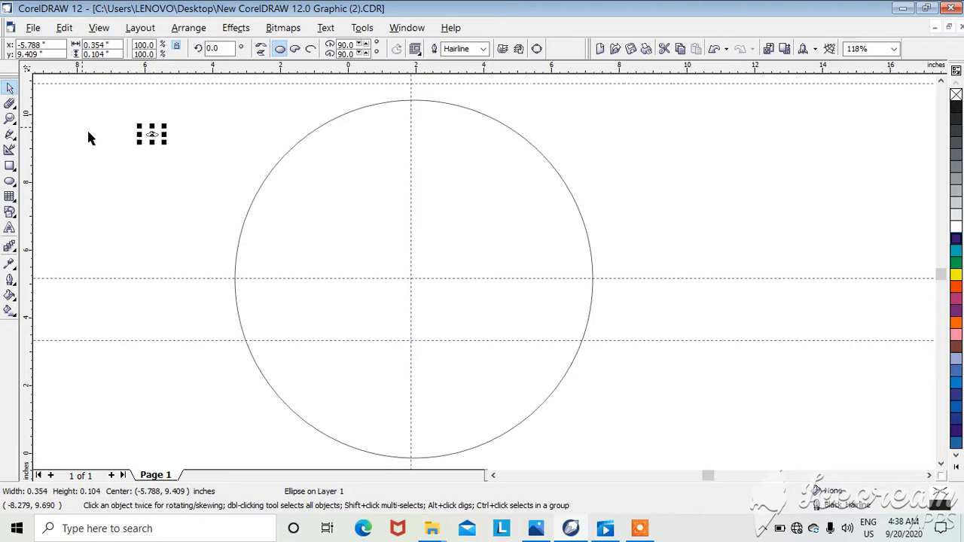
pyautogui.press('Delete')
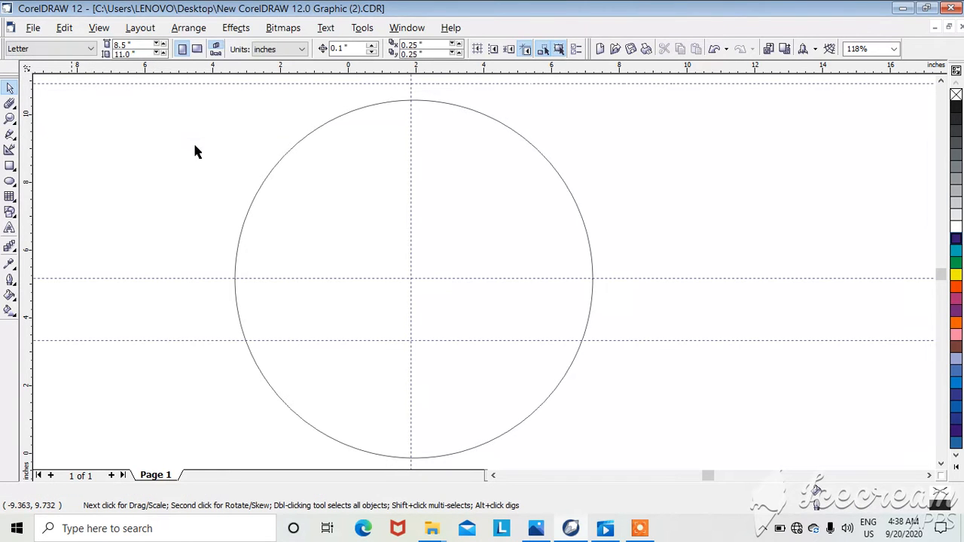
# Step: Move the vertical guideline to 1.953 in so it lines up with the node at the top of the circle
pyautogui.click(412, 162)
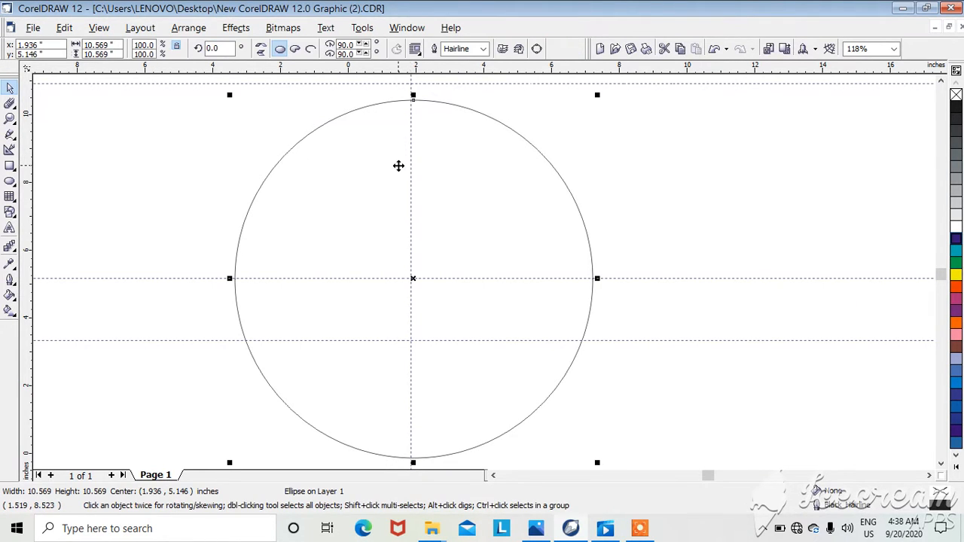
pyautogui.click(366, 184)
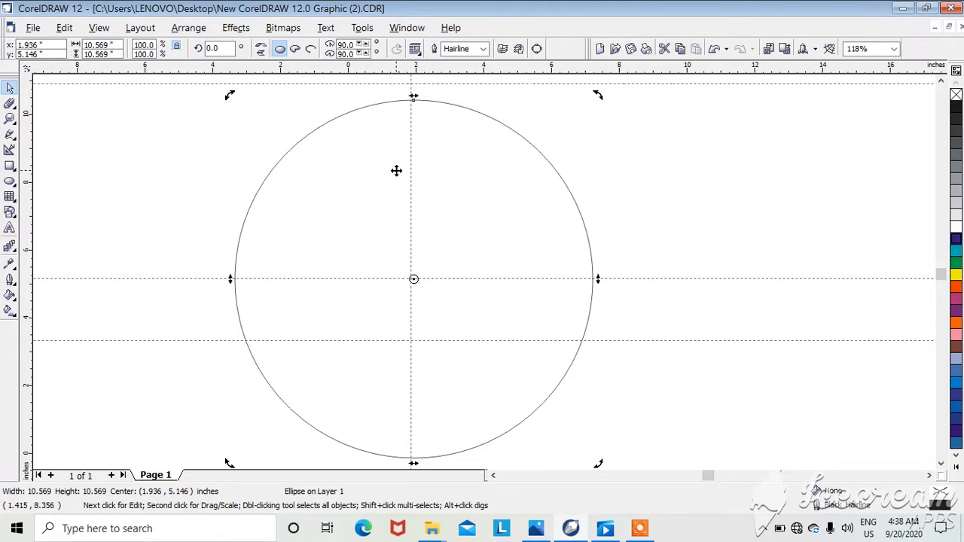
pyautogui.click(387, 98)
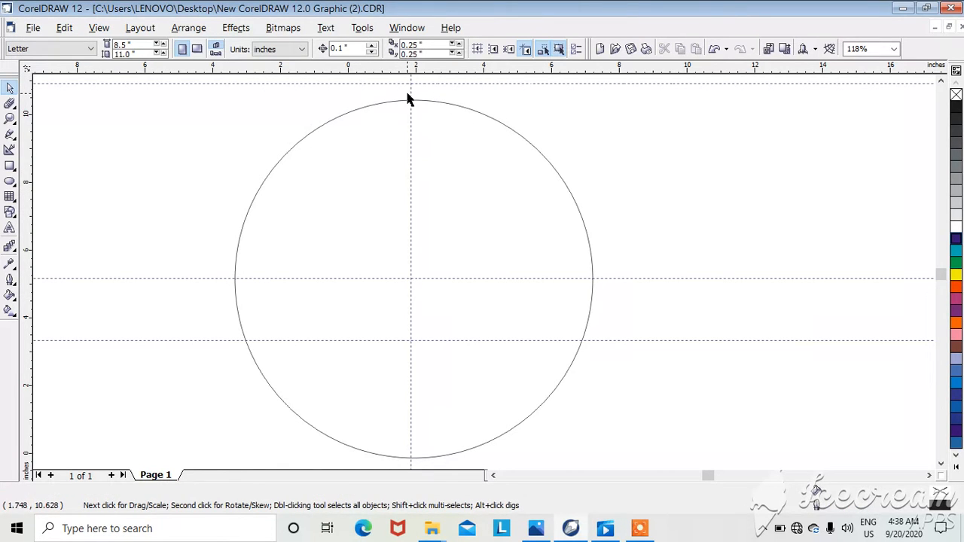
pyautogui.click(412, 97)
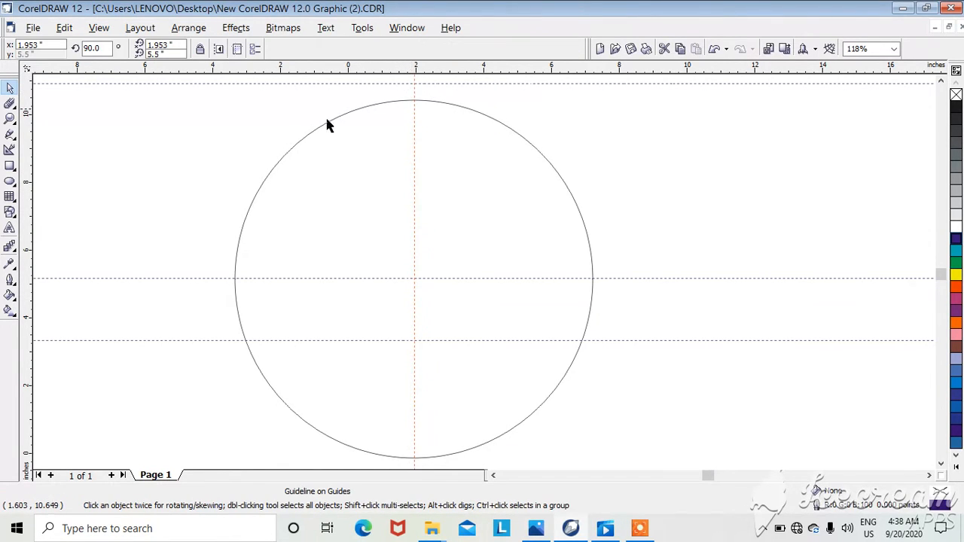
pyautogui.click(281, 192)
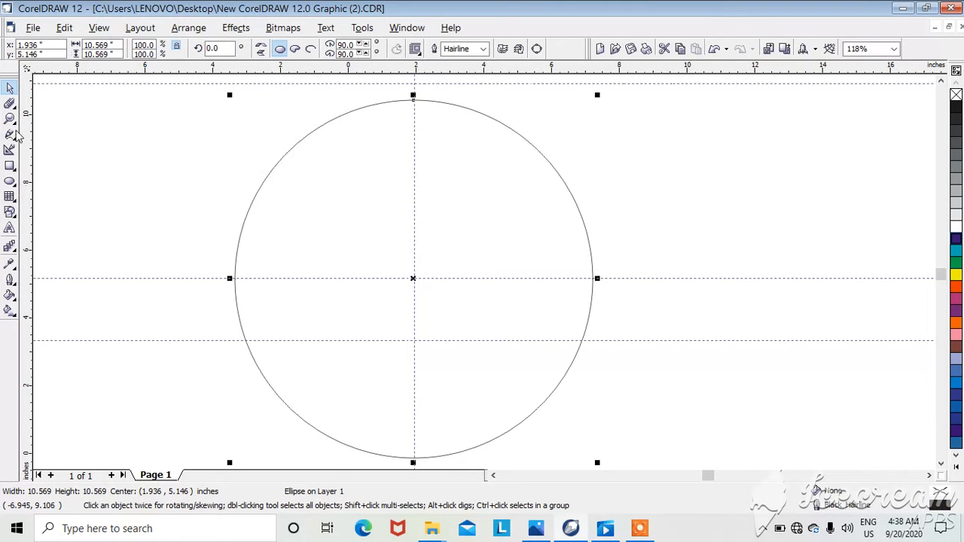
pyautogui.press('KP_Add')
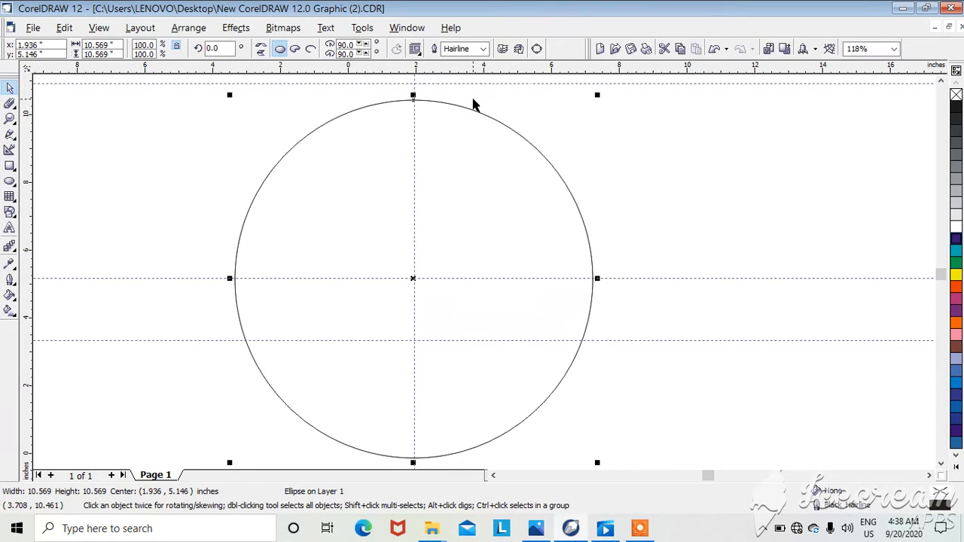
pyautogui.press('Left')
pyautogui.press('Left')
pyautogui.press('Left')
pyautogui.press('Left')
pyautogui.press('Left')
pyautogui.press('Left')
pyautogui.press('Left')
pyautogui.press('Left')
pyautogui.press('Left')
pyautogui.press('Left')
pyautogui.press('Left')
pyautogui.press('Right')
pyautogui.press('Right')
pyautogui.press('Right')
pyautogui.press('Right')
pyautogui.press('Right')
pyautogui.press('Right')
pyautogui.press('Right')
pyautogui.press('Right')
pyautogui.press('Right')
pyautogui.press('Right')
pyautogui.press('Right')
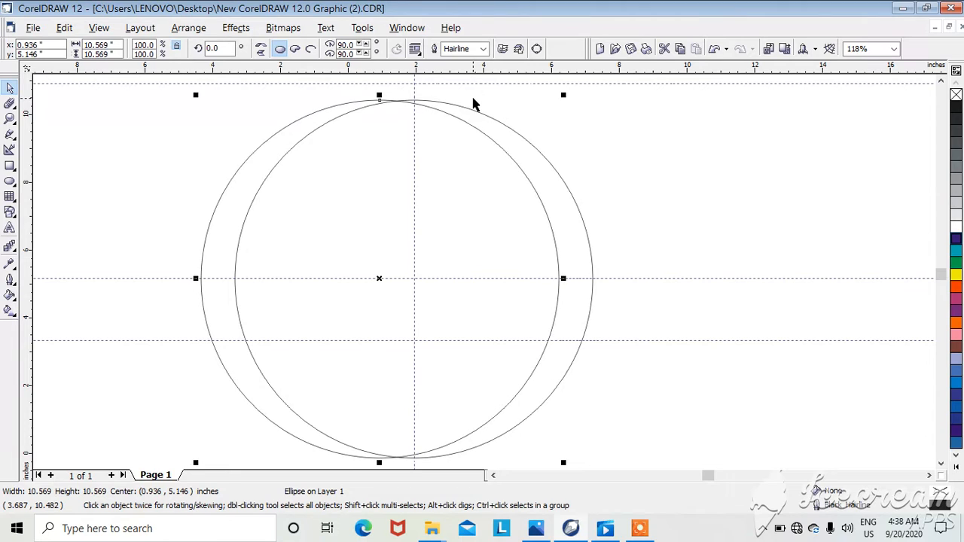
pyautogui.click(470, 95)
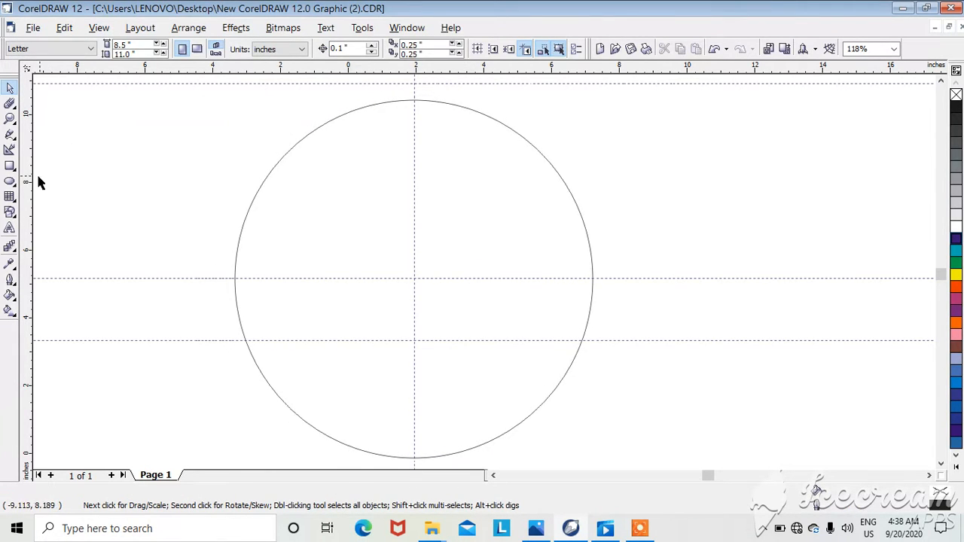
# Step: Add a second vertical guideline at 0.247 in, left of the circle's centre guideline
pyautogui.moveTo(27, 192); pyautogui.dragTo(360, 208)
pyautogui.click(358, 208)
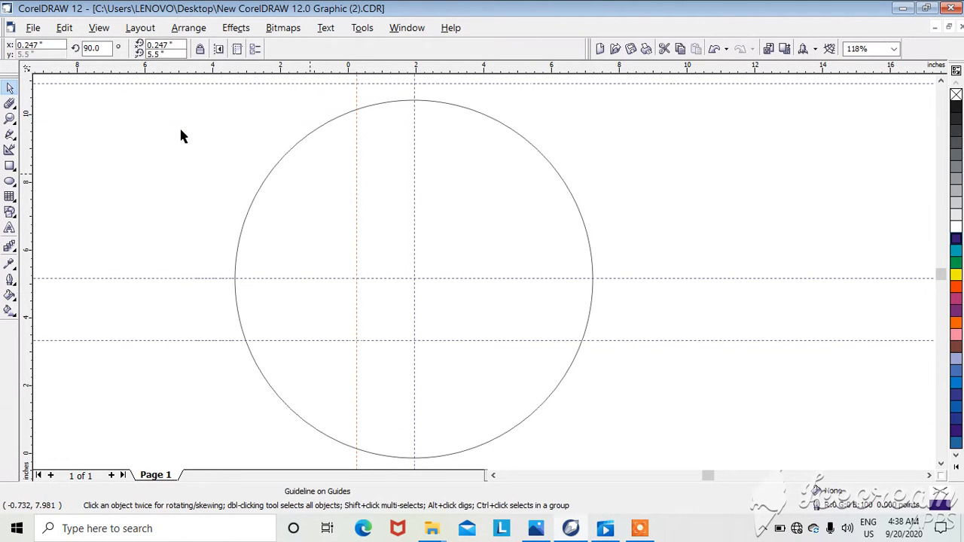
# Step: Set the Eraser thickness to 0.351 in and erase a straight slot from the circle's top node down to its centre
pyautogui.click(10, 104)
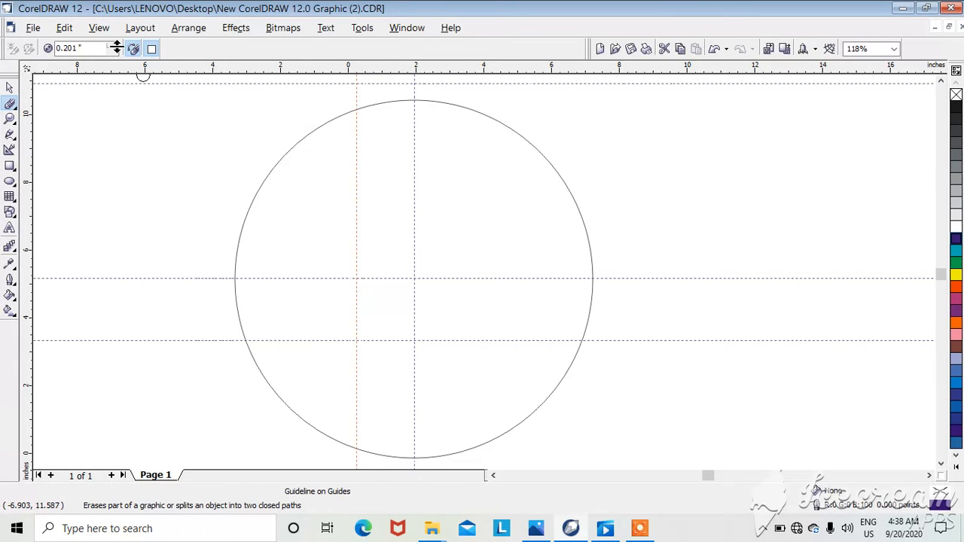
pyautogui.click(111, 44)
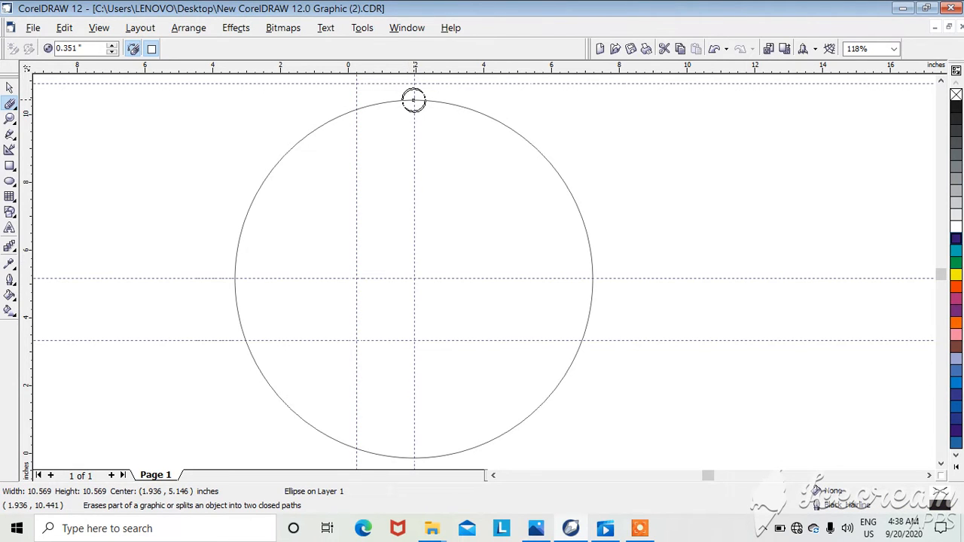
pyautogui.click(413, 100)
pyautogui.click(414, 276)
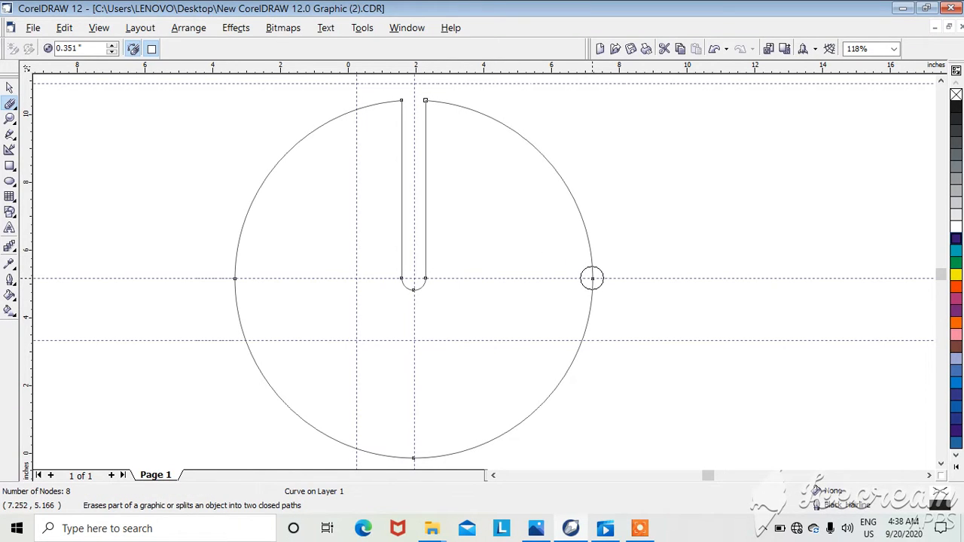
# Step: Erase a straight slot along the centre guideline from the circle's right edge to the lower end of the vertical slot
pyautogui.click(590, 279)
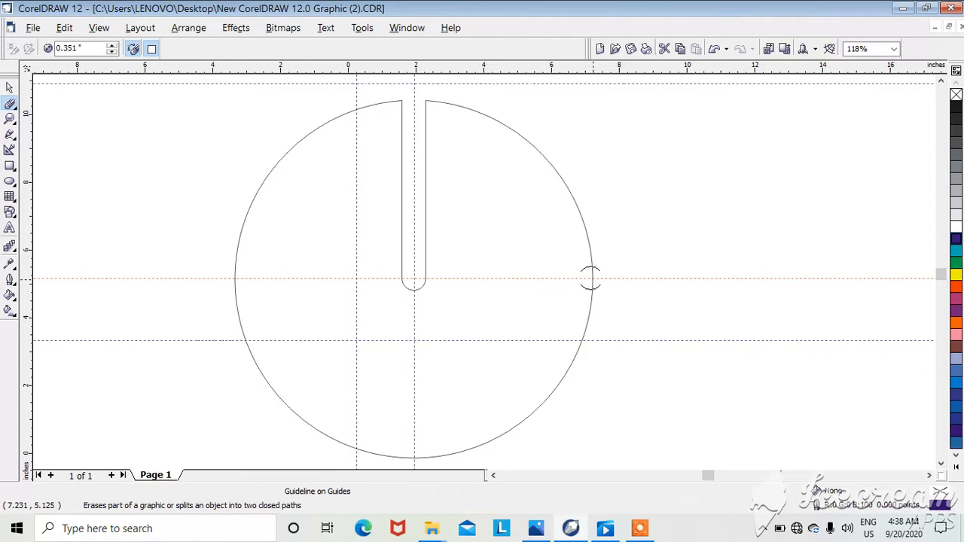
pyautogui.click(590, 278)
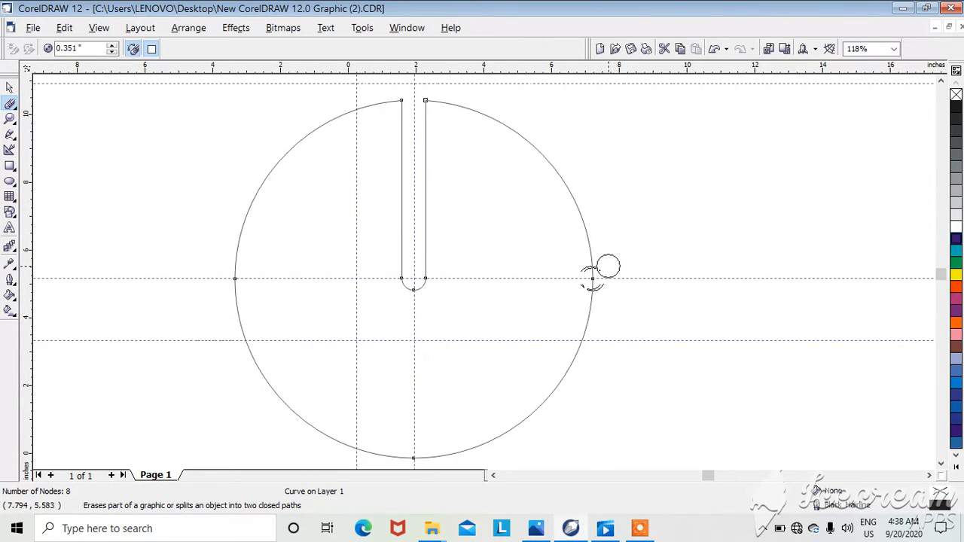
pyautogui.click(592, 278)
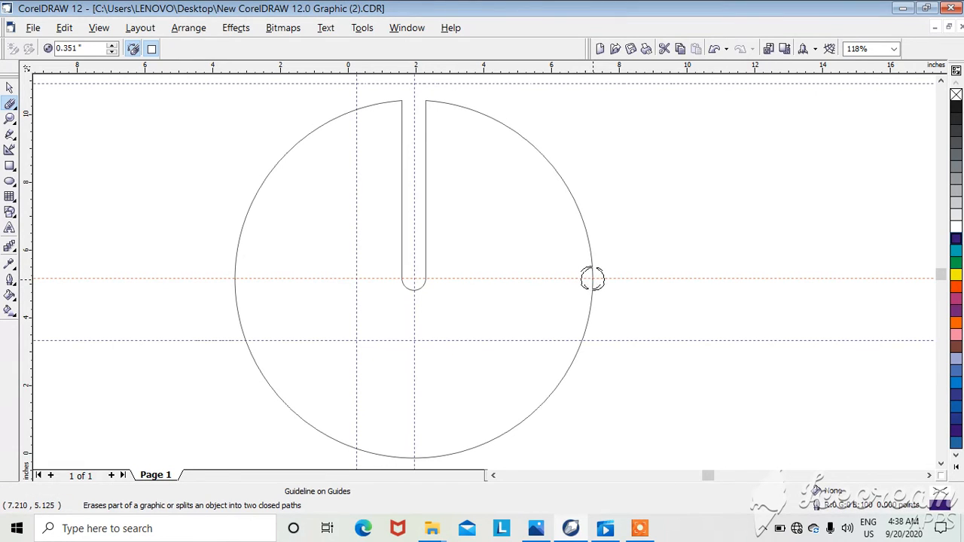
pyautogui.click(592, 278)
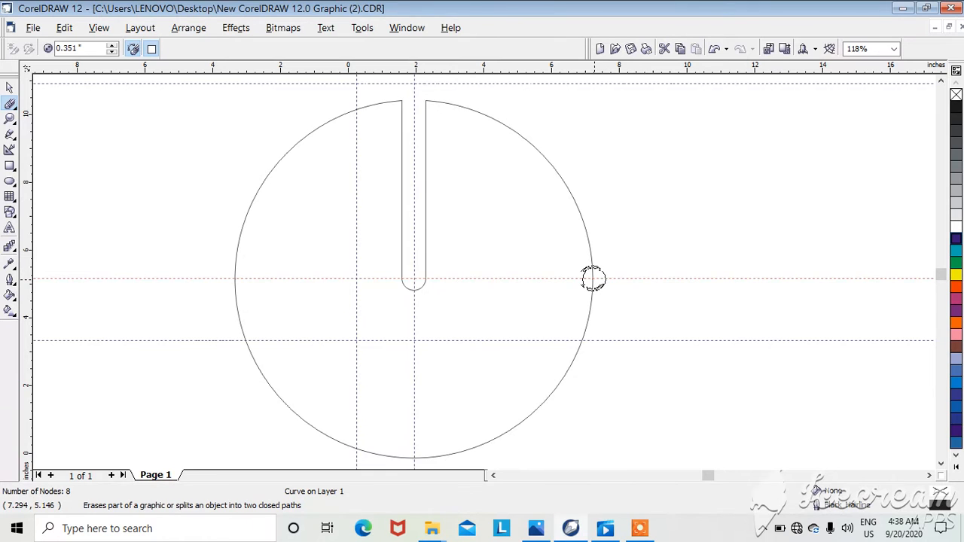
pyautogui.scroll(-1, 591, 264)
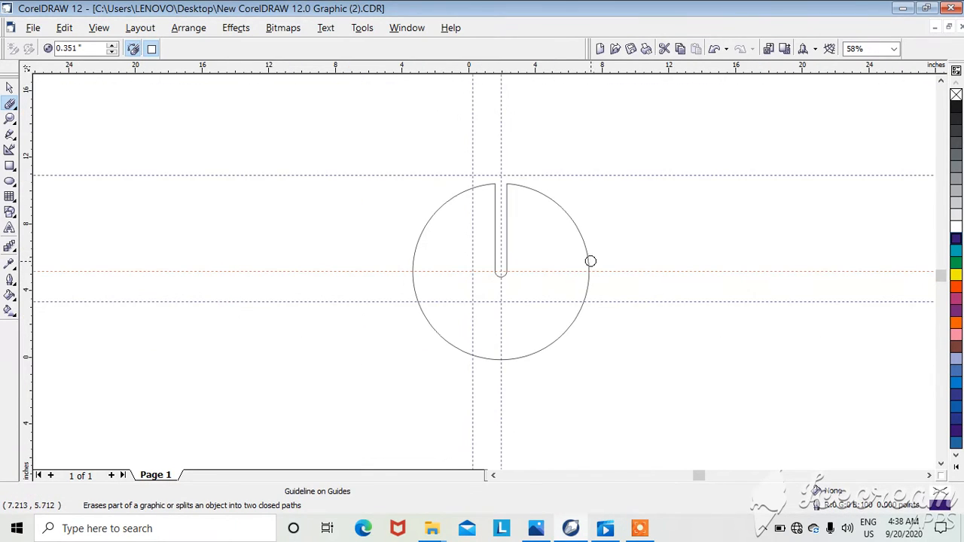
pyautogui.scroll(-4, 572, 258)
pyautogui.click(595, 297)
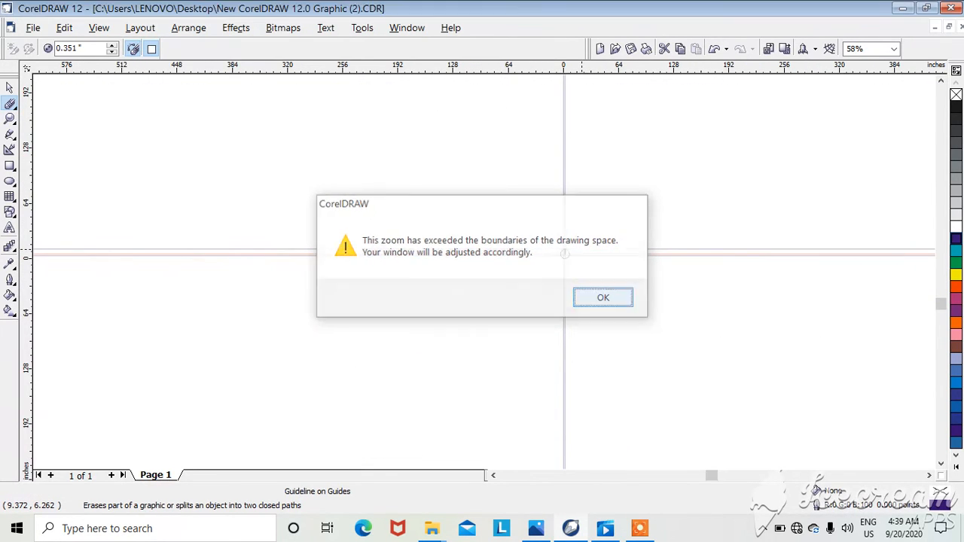
pyautogui.press('F4')
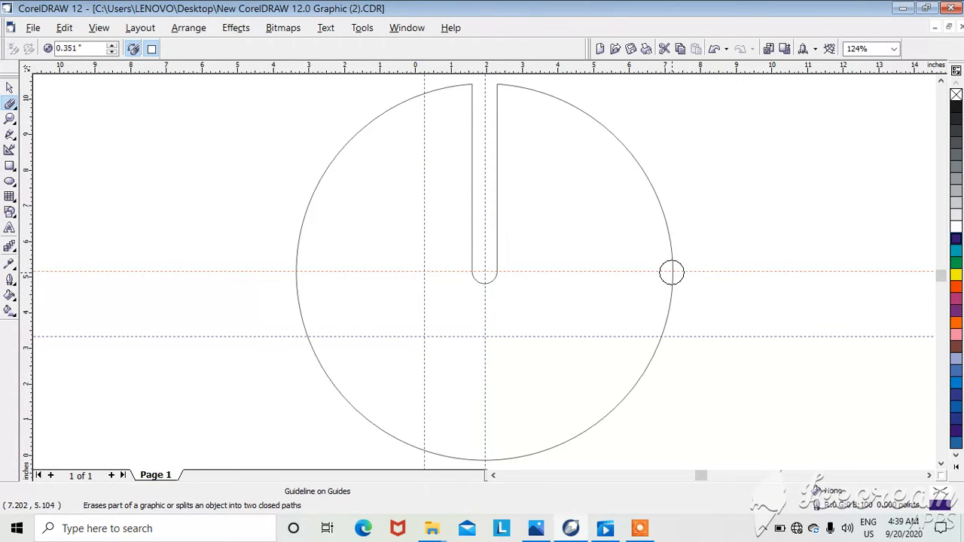
pyautogui.click(671, 271)
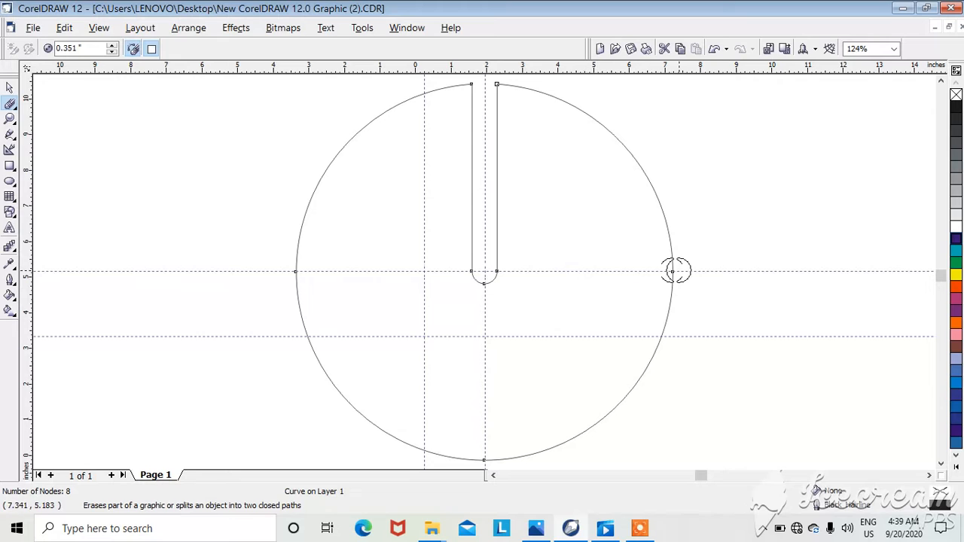
pyautogui.click(671, 272)
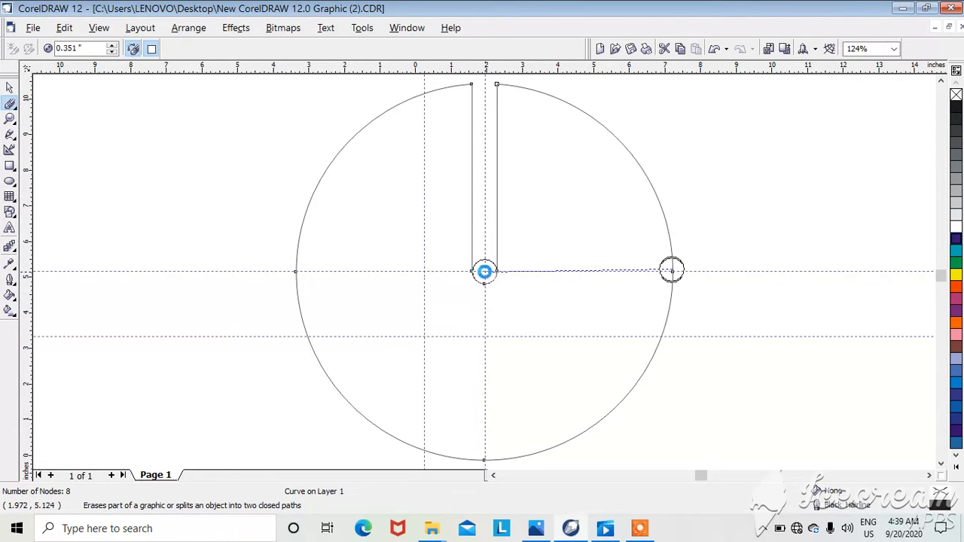
pyautogui.click(484, 272)
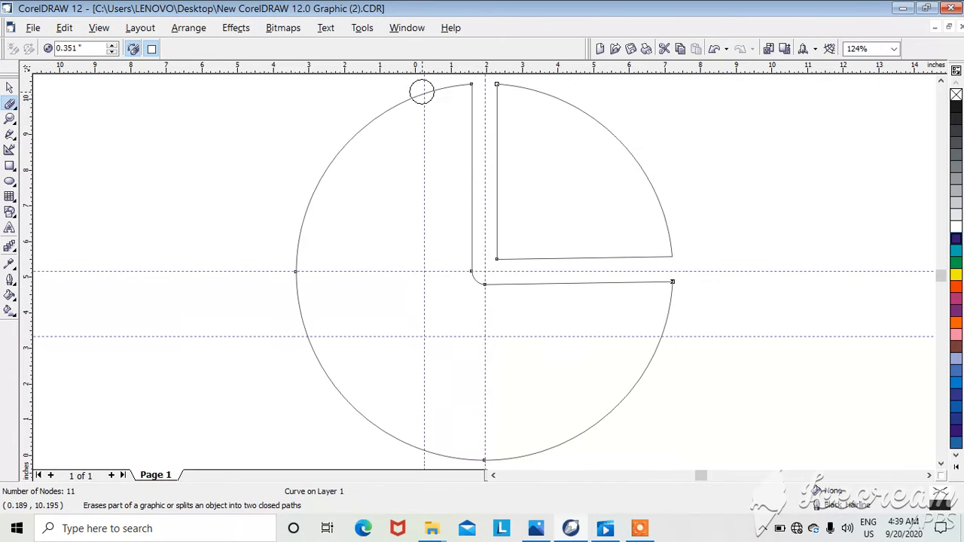
# Step: Undo the horizontal cut from the right edge to the centre and redo it
pyautogui.click(424, 93)
pyautogui.hotkey('ctrl', 'z')
pyautogui.hotkey('ctrl', 'z')
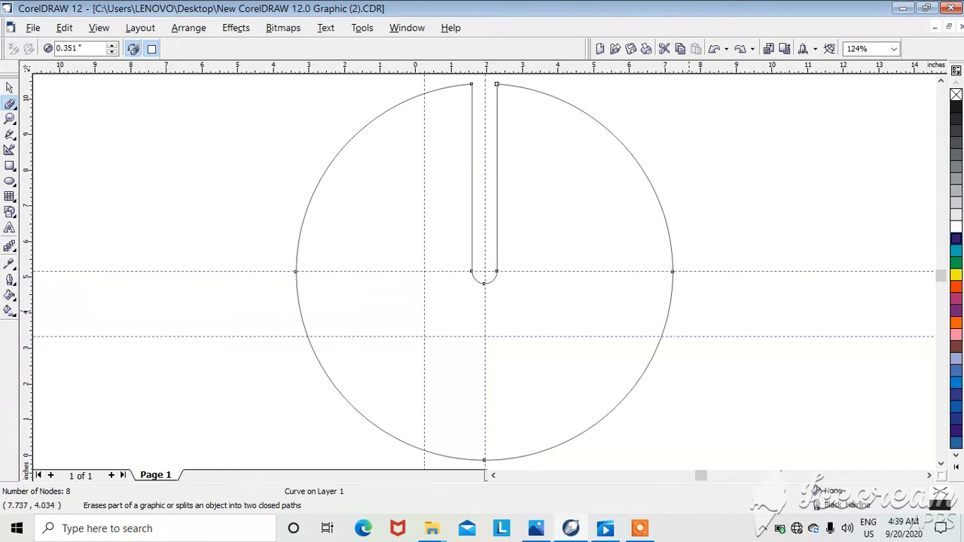
pyautogui.click(739, 48)
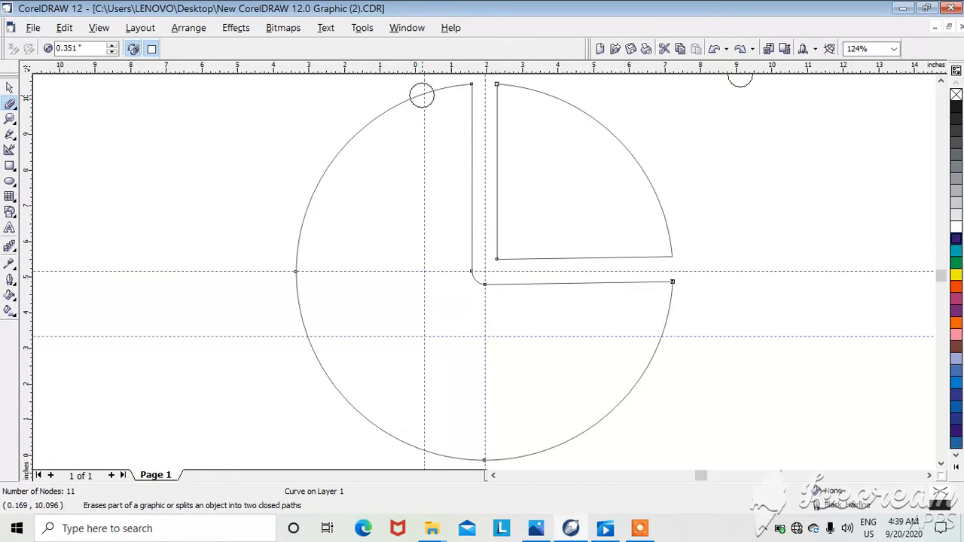
# Step: Erase a slot down the left guideline to the lower horizontal guideline, and another from the circle's right edge to meet it
pyautogui.moveTo(424, 248); pyautogui.dragTo(423, 334)
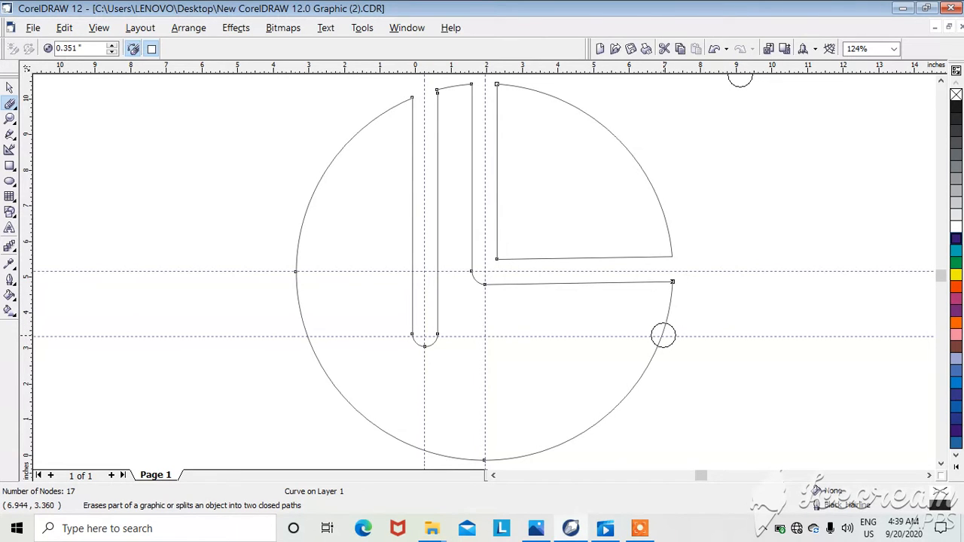
pyautogui.click(659, 336)
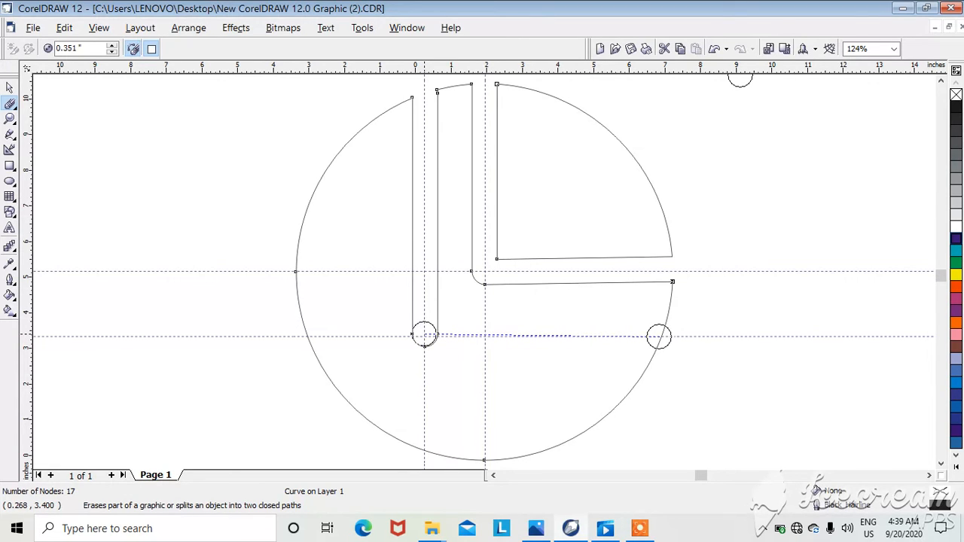
pyautogui.click(425, 335)
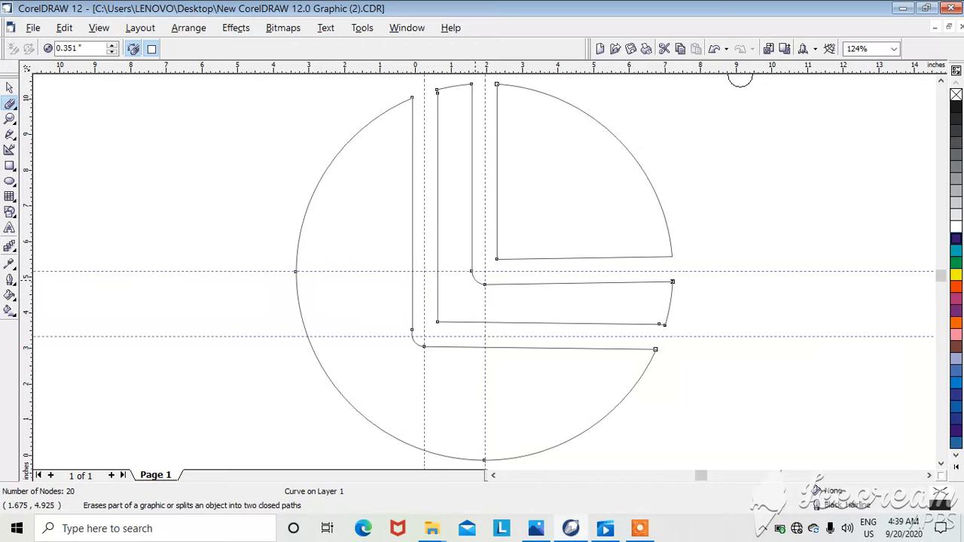
# Step: Erase a diagonal slot from the inner corner at the circle's centre through the outer corner to the lower-left edge
pyautogui.click(474, 279)
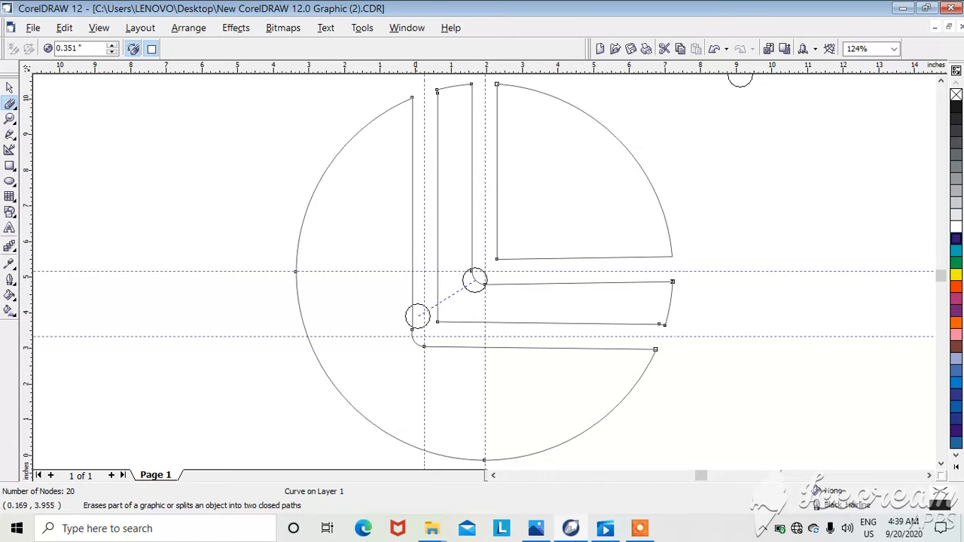
pyautogui.click(354, 409)
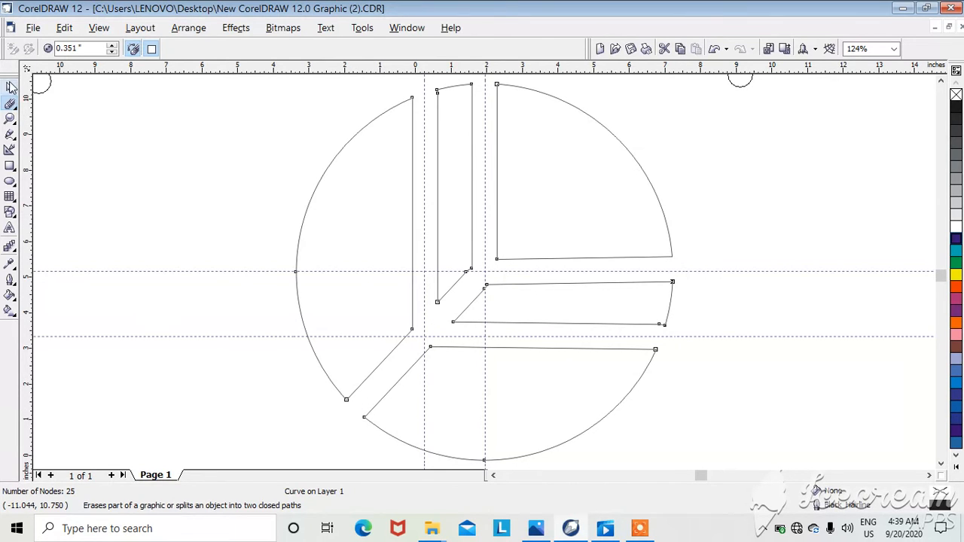
# Step: Break the erased circle curve apart into separate pieces and delete the upper-right quarter piece
pyautogui.doubleClick(10, 87)
pyautogui.click(572, 234)
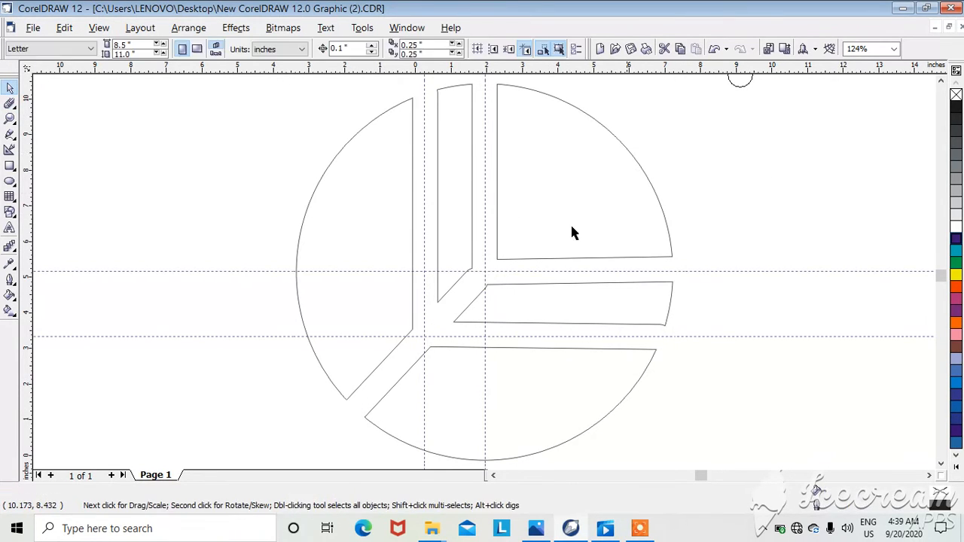
pyautogui.click(570, 215)
pyautogui.rightClick(566, 187)
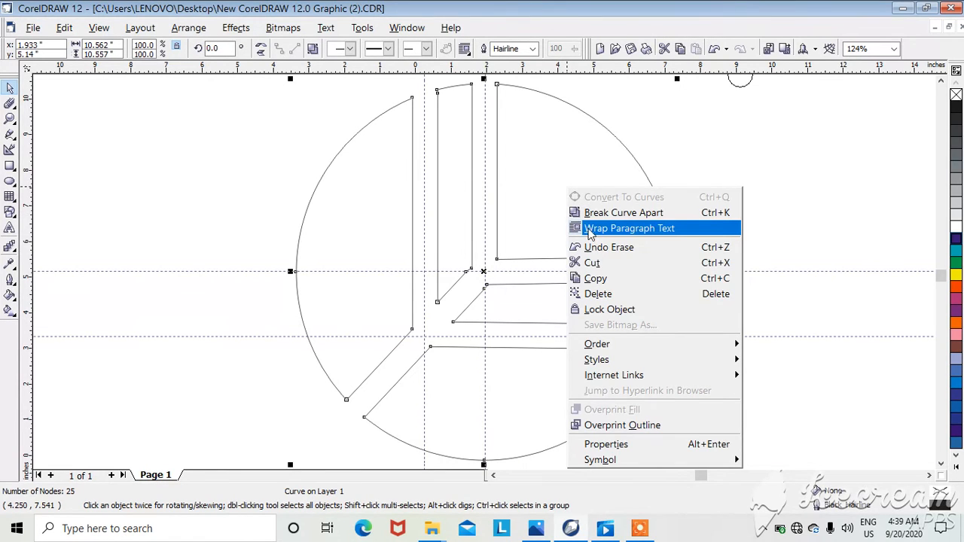
pyautogui.click(592, 215)
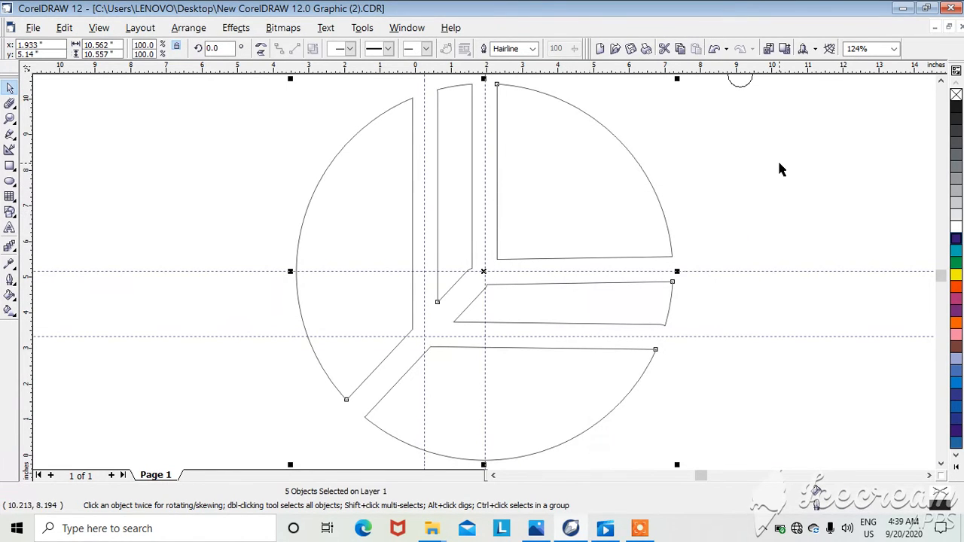
pyautogui.click(542, 204)
pyautogui.press('Delete')
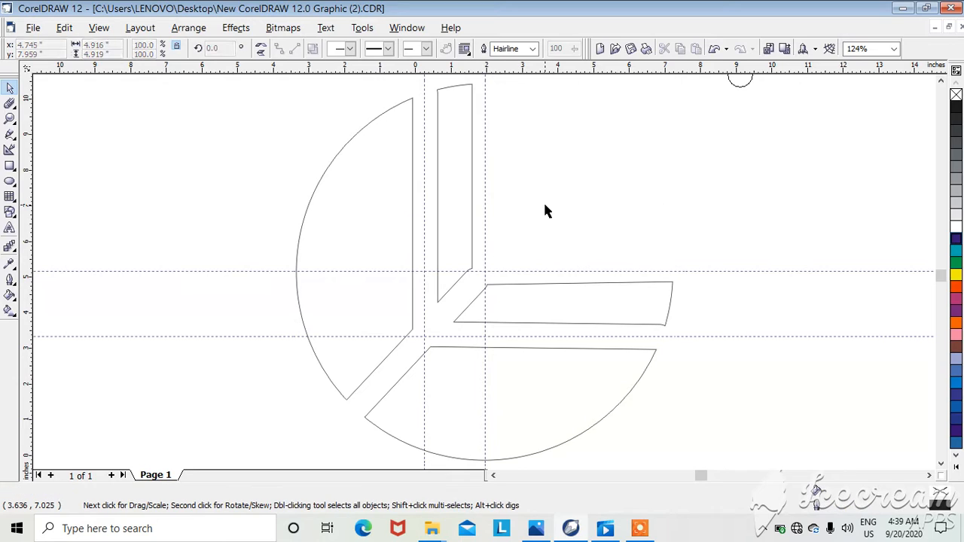
# Step: Add a horizontal guideline at the circle's top, then nudge the centre vertical guideline 0.1 inch right and the centre horizontal one 0.1 inch up
pyautogui.moveTo(538, 70); pyautogui.dragTo(535, 88)
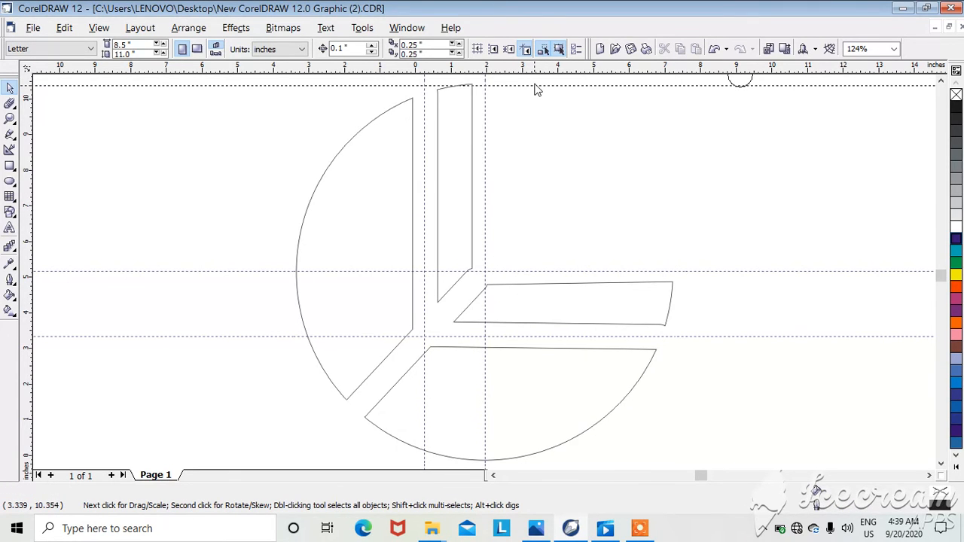
pyautogui.click(486, 171)
pyautogui.press('Right')
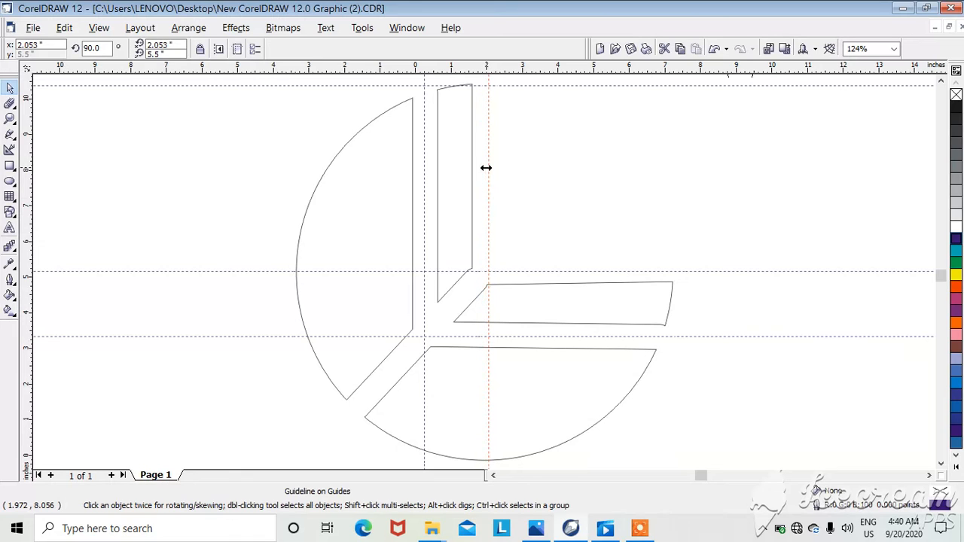
pyautogui.click(240, 271)
pyautogui.press('Up')
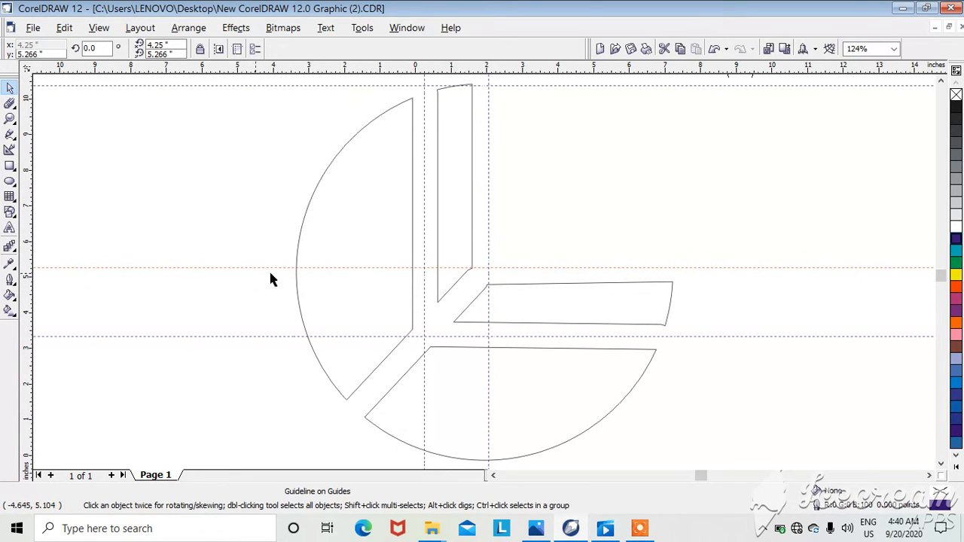
# Step: Add a vertical guideline at the circle's right edge and draw a rectangle about 1.09 by 5.15 inches from the top centre guideline intersection
pyautogui.moveTo(26, 180); pyautogui.dragTo(671, 178)
pyautogui.click(9, 165)
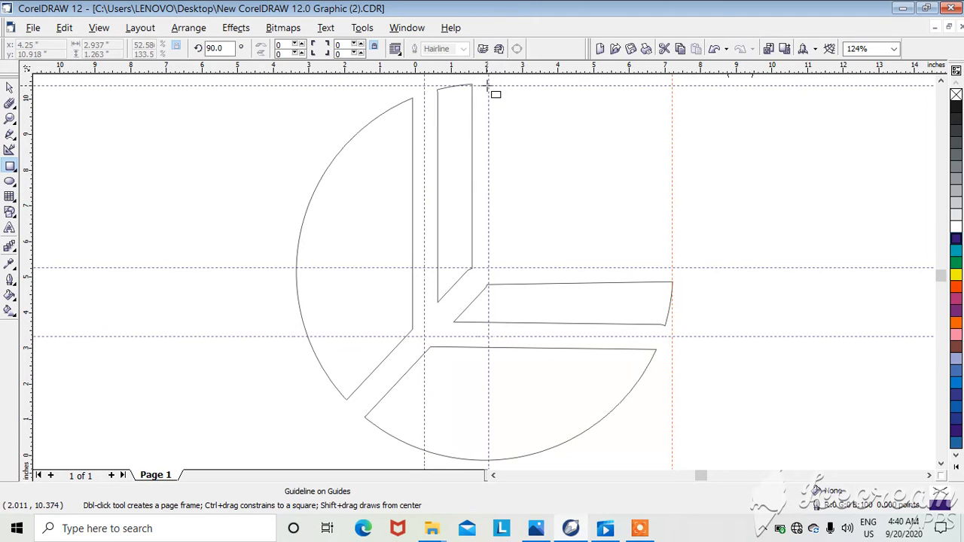
pyautogui.moveTo(488, 84); pyautogui.dragTo(527, 270)
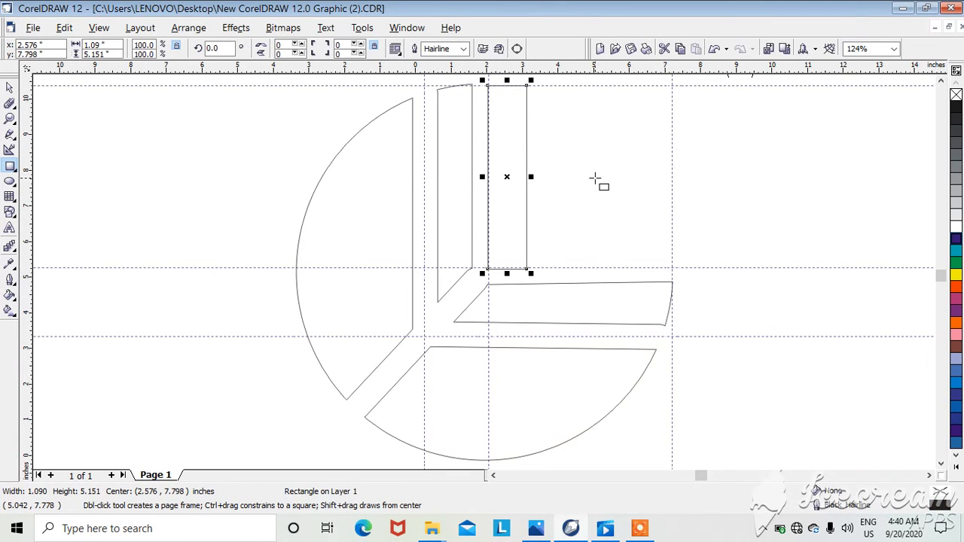
pyautogui.press('Right')
pyautogui.press('Right')
pyautogui.press('Right')
pyautogui.press('Right')
pyautogui.press('Right')
pyautogui.press('Right')
pyautogui.press('Right')
pyautogui.press('Right')
pyautogui.press('Right')
pyautogui.press('Right')
pyautogui.press('Right')
pyautogui.press('Right')
pyautogui.press('Right')
pyautogui.press('Right')
pyautogui.press('Right')
pyautogui.press('Right')
pyautogui.press('Right')
pyautogui.press('Right')
pyautogui.press('Right')
pyautogui.press('Right')
pyautogui.press('Left')
pyautogui.press('Left')
pyautogui.press('Left')
pyautogui.press('Left')
pyautogui.press('Left')
pyautogui.press('Left')
pyautogui.press('Left')
pyautogui.press('Left')
pyautogui.press('Left')
pyautogui.press('Left')
pyautogui.press('Left')
pyautogui.press('Left')
pyautogui.press('Left')
pyautogui.press('Left')
pyautogui.press('Left')
pyautogui.press('Left')
pyautogui.press('Left')
pyautogui.press('Left')
pyautogui.press('Left')
pyautogui.press('Left')
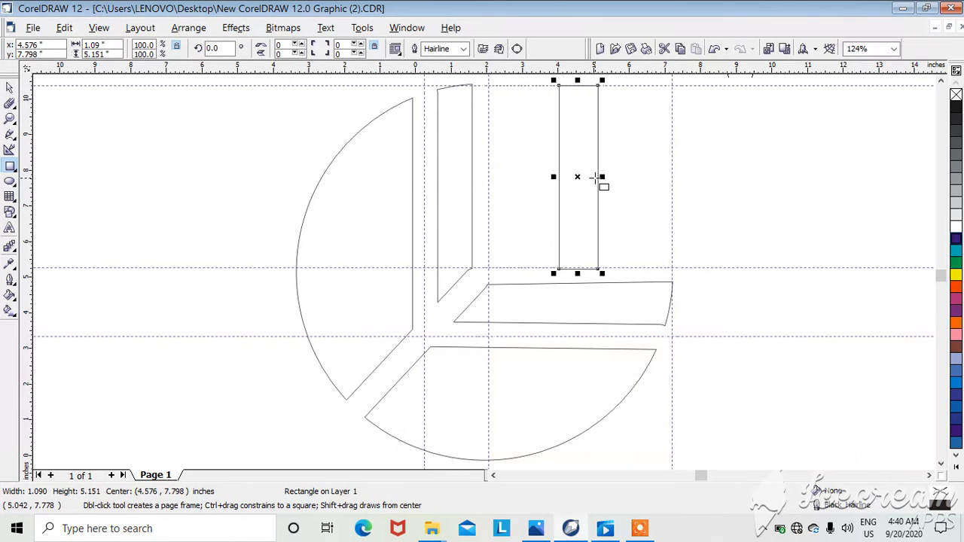
# Step: Duplicate the vertical bar and move the copy right until it meets the guideline at the circle's right edge
pyautogui.press('space')
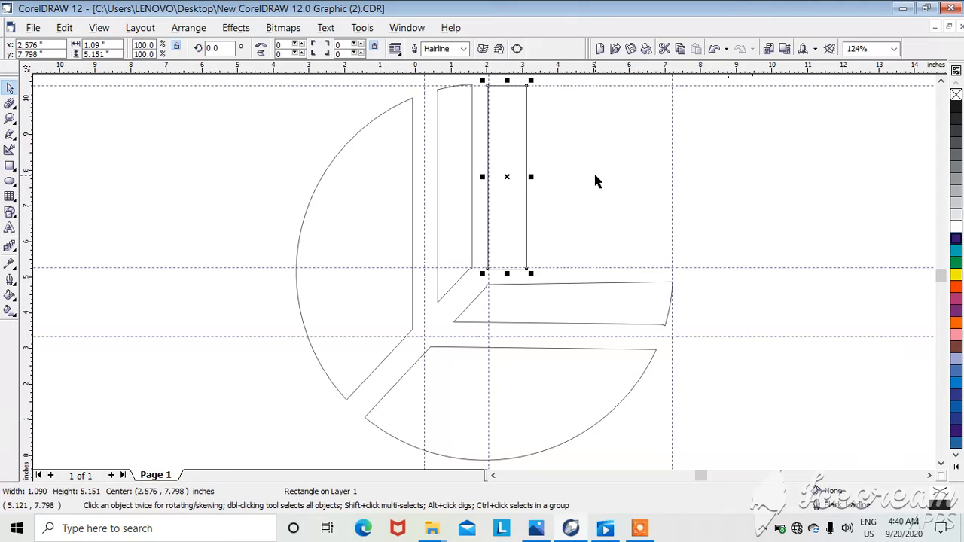
pyautogui.press('Right')
pyautogui.press('Right')
pyautogui.press('Right')
pyautogui.press('Right')
pyautogui.press('Right')
pyautogui.press('Right')
pyautogui.press('Right')
pyautogui.press('Right')
pyautogui.press('Right')
pyautogui.press('Right')
pyautogui.press('Right')
pyautogui.press('Right')
pyautogui.press('Right')
pyautogui.press('Right')
pyautogui.press('Right')
pyautogui.press('Right')
pyautogui.press('Right')
pyautogui.press('Right')
pyautogui.press('Right')
pyautogui.press('Right')
pyautogui.press('Right')
pyautogui.press('Right')
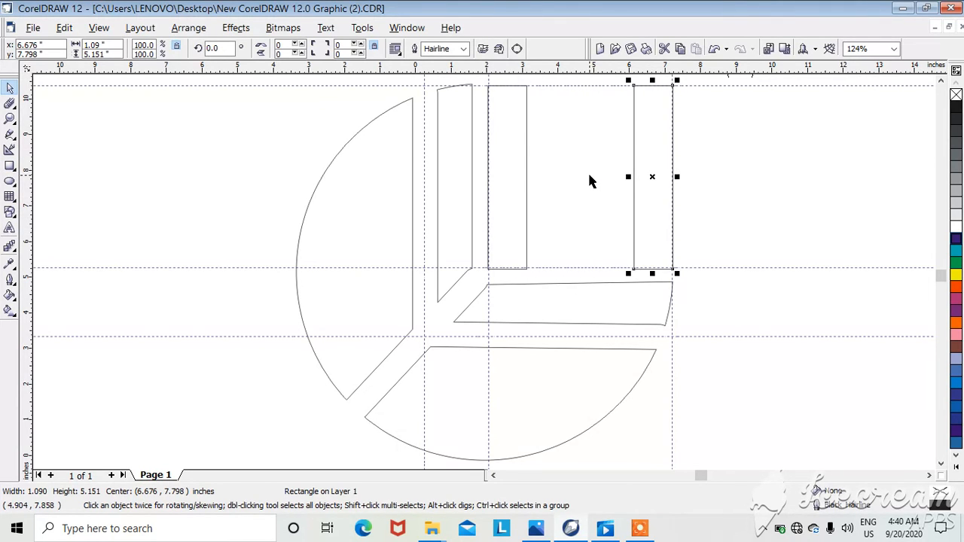
# Step: Duplicate the right-hand bar and move the copy left to about midway between the two vertical bars
pyautogui.press('+')
pyautogui.press('Left')
pyautogui.press('Left')
pyautogui.press('Left')
pyautogui.press('Left')
pyautogui.press('Left')
pyautogui.press('Left')
pyautogui.press('Left')
pyautogui.press('Left')
pyautogui.press('Left')
pyautogui.press('Left')
pyautogui.press('Left')
pyautogui.press('Left')
pyautogui.press('Left')
pyautogui.press('Left')
pyautogui.press('Left')
pyautogui.press('Left')
pyautogui.press('Left')
pyautogui.press('Left')
pyautogui.press('Left')
pyautogui.press('Left')
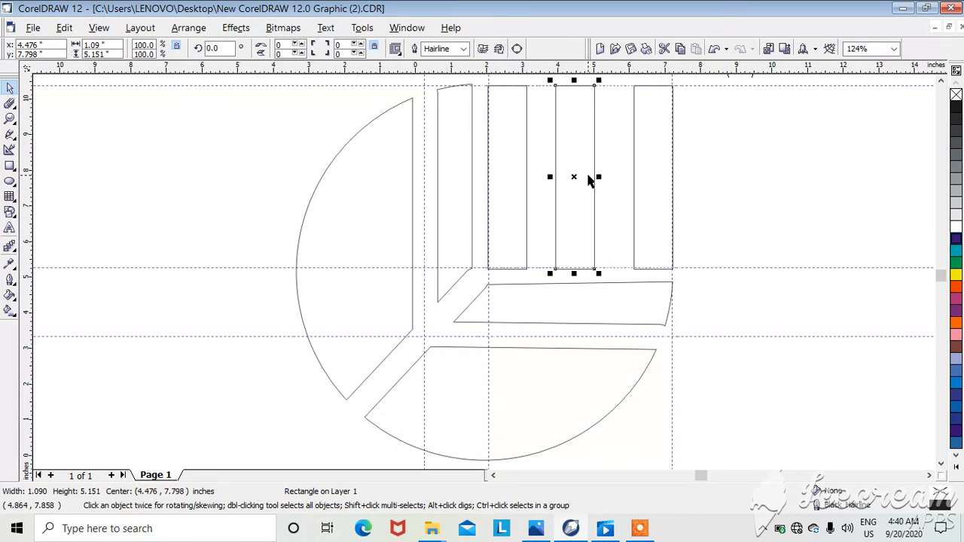
# Step: Rotate the middle bar 90 degrees and shorten it to about 3.01 inches so it spans the gap between the vertical bars
pyautogui.click(214, 48)
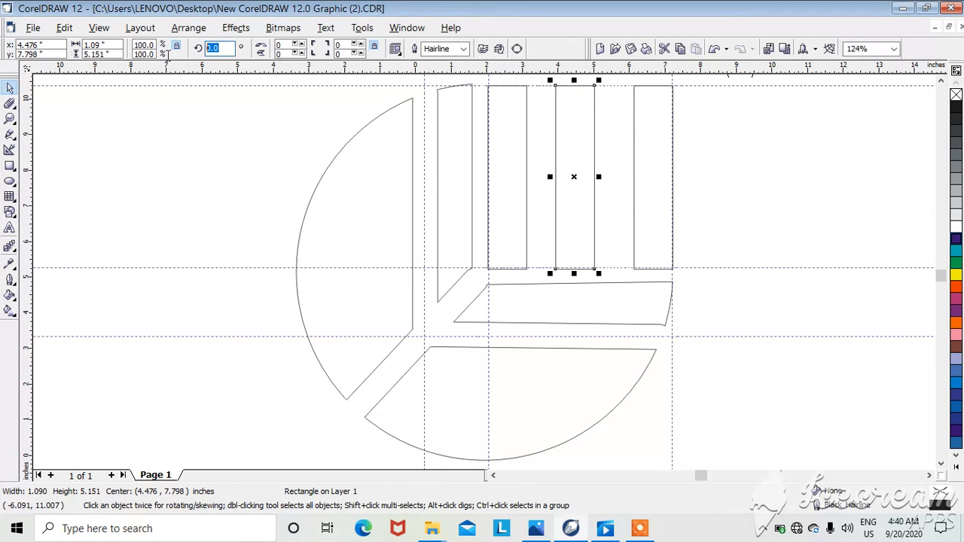
pyautogui.press('BackSpace')
pyautogui.press('Return')
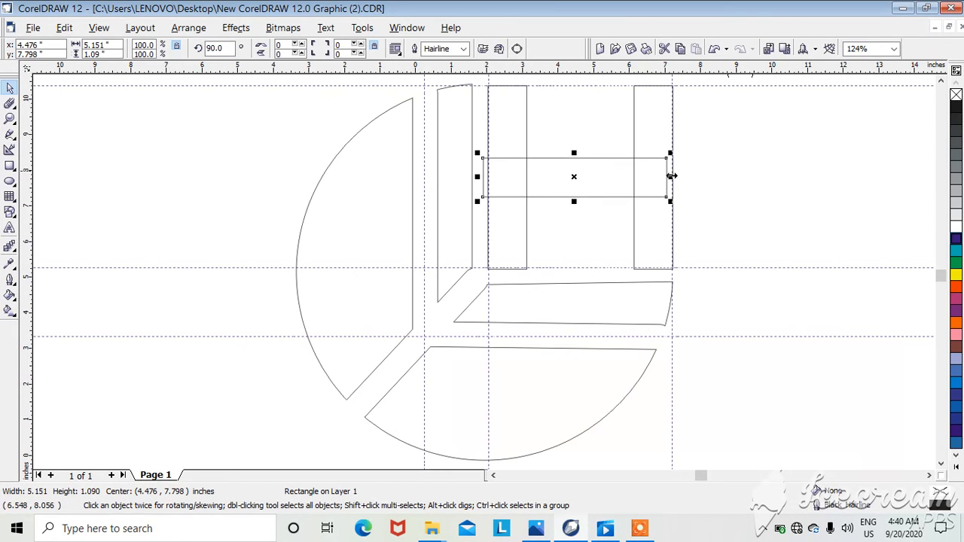
pyautogui.moveTo(667, 177); pyautogui.dragTo(638, 177)
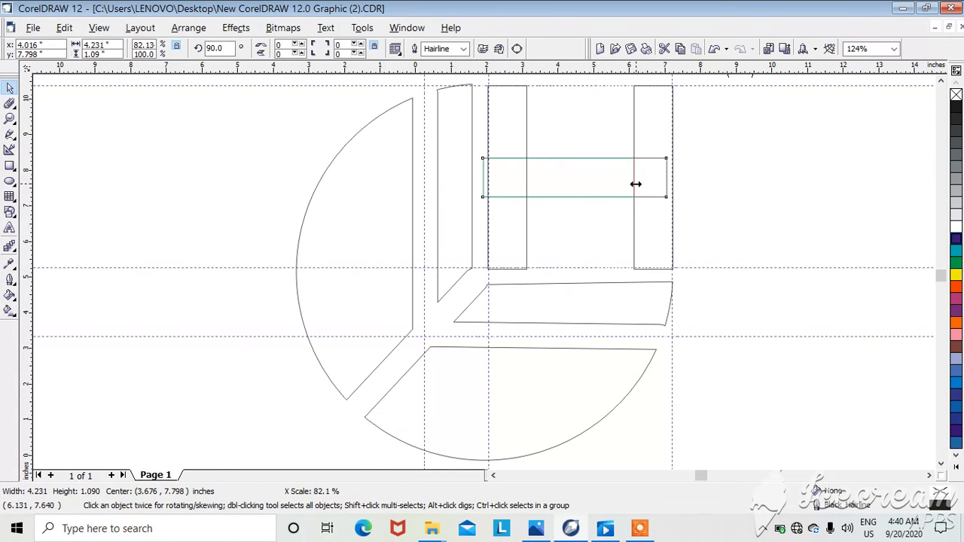
pyautogui.moveTo(478, 177); pyautogui.dragTo(519, 187)
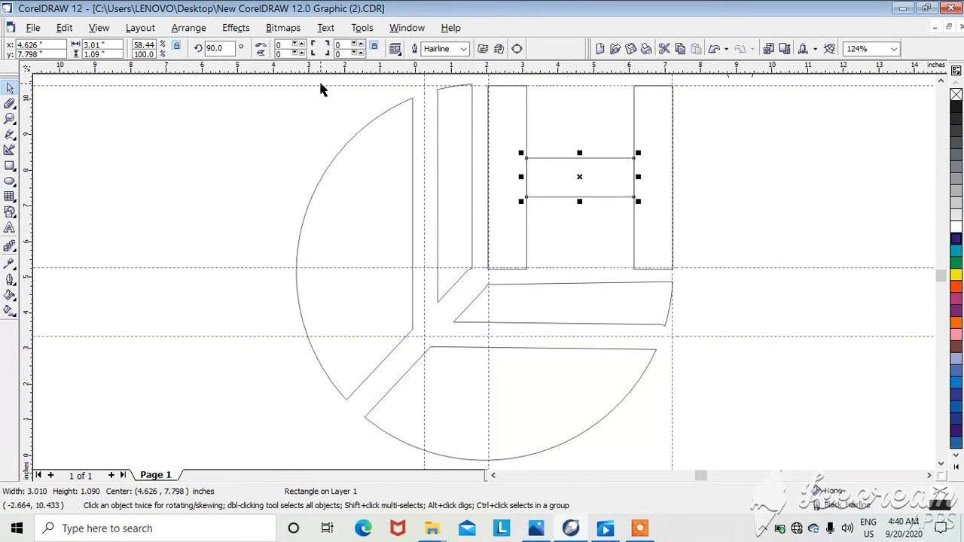
# Step: Select all the logo pieces, including the H bars, and fill them with dark blue
pyautogui.hotkey('ctrl', 'a')
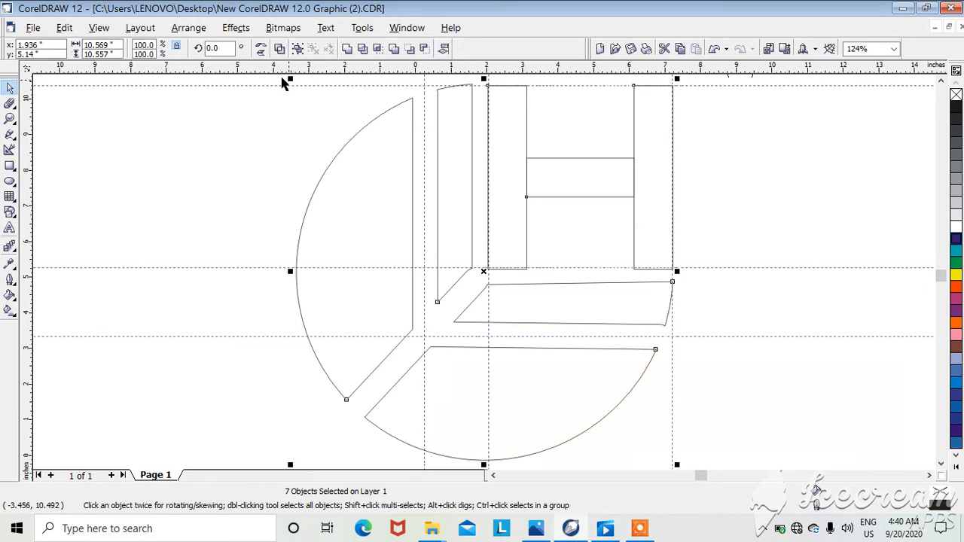
pyautogui.moveTo(273, 76); pyautogui.dragTo(678, 457)
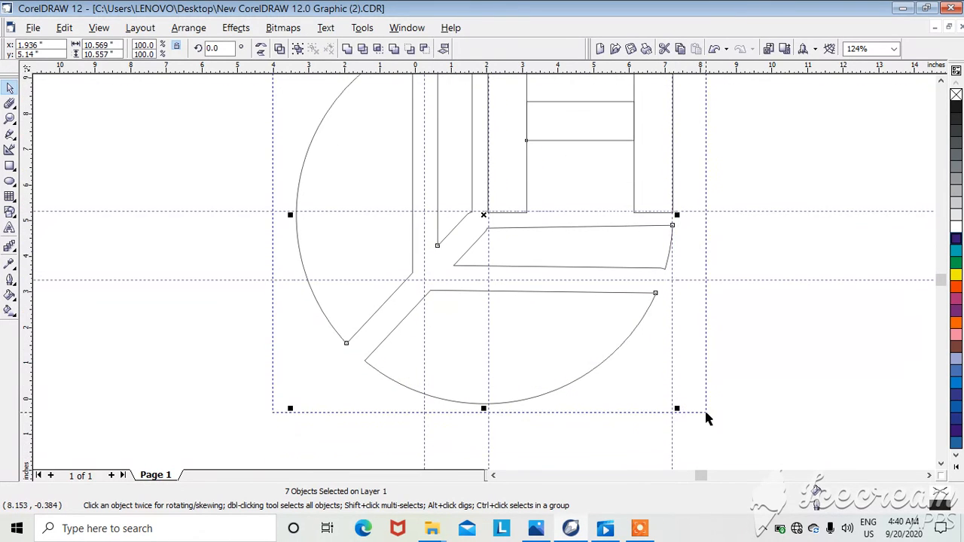
pyautogui.click(955, 240)
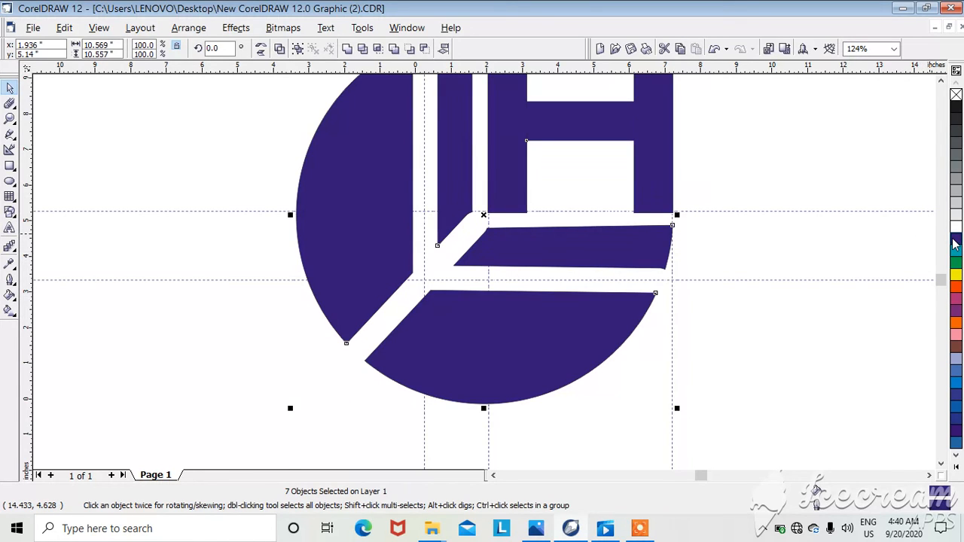
pyautogui.scroll(1, 953, 242)
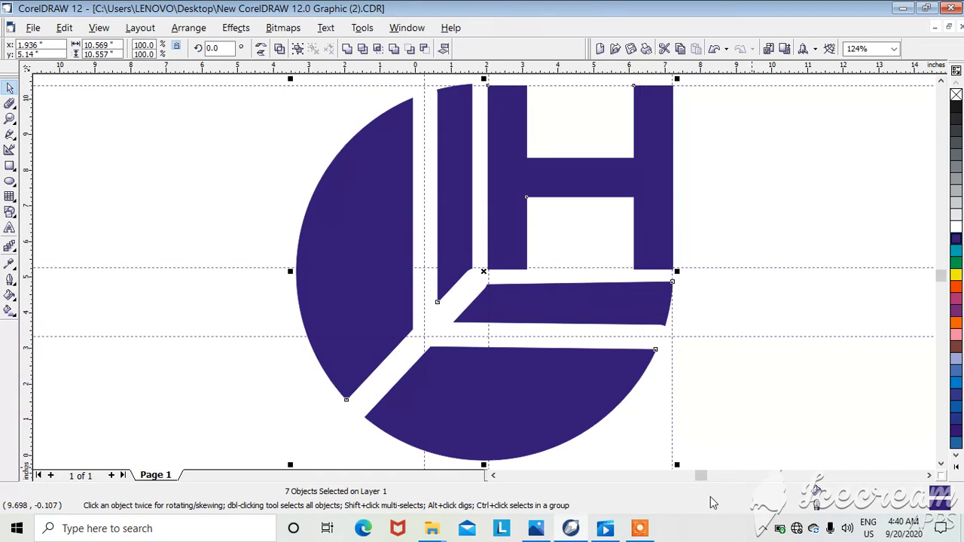